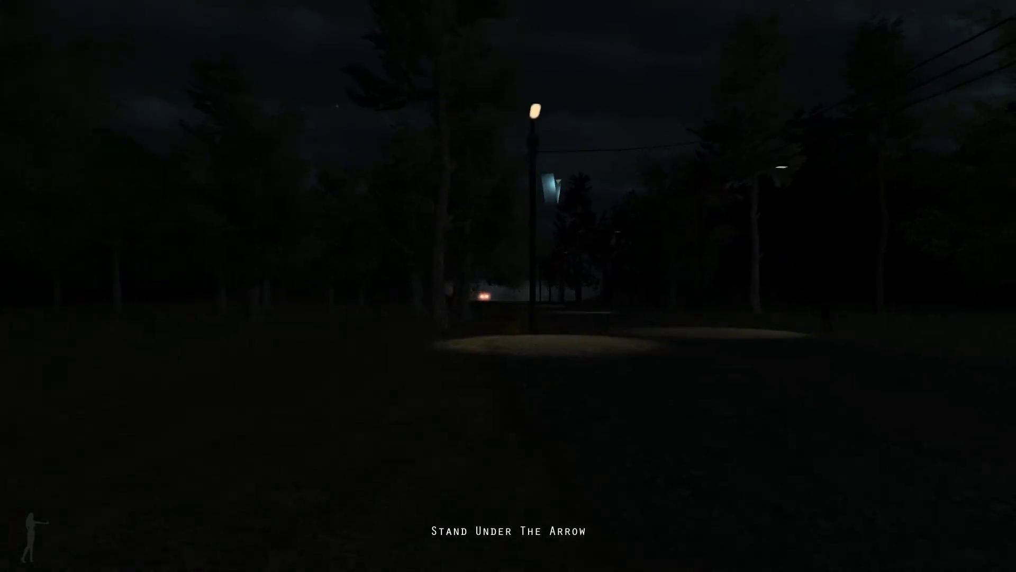
{"action": "key", "text": "w"}
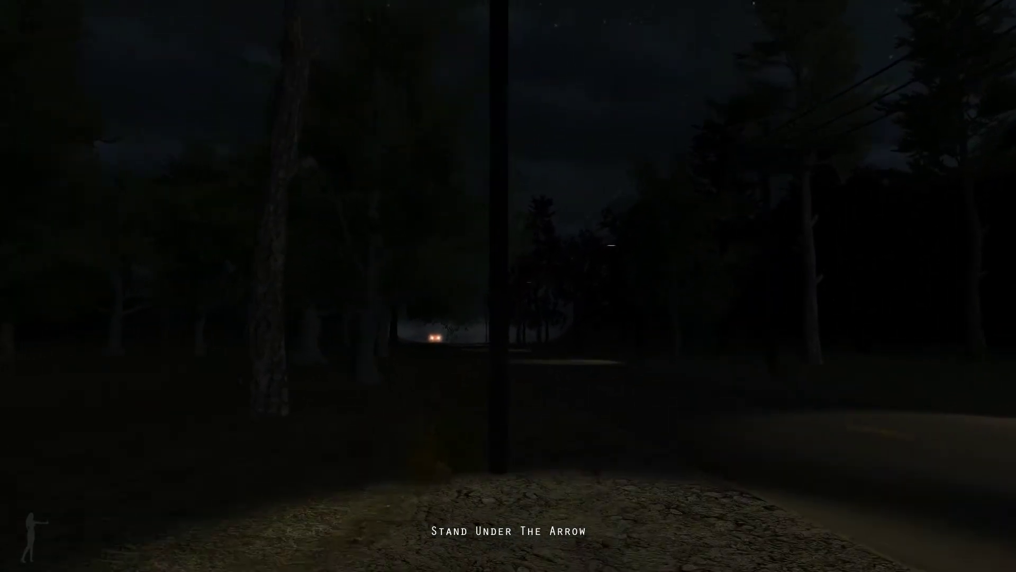
{"action": "key", "text": "w"}
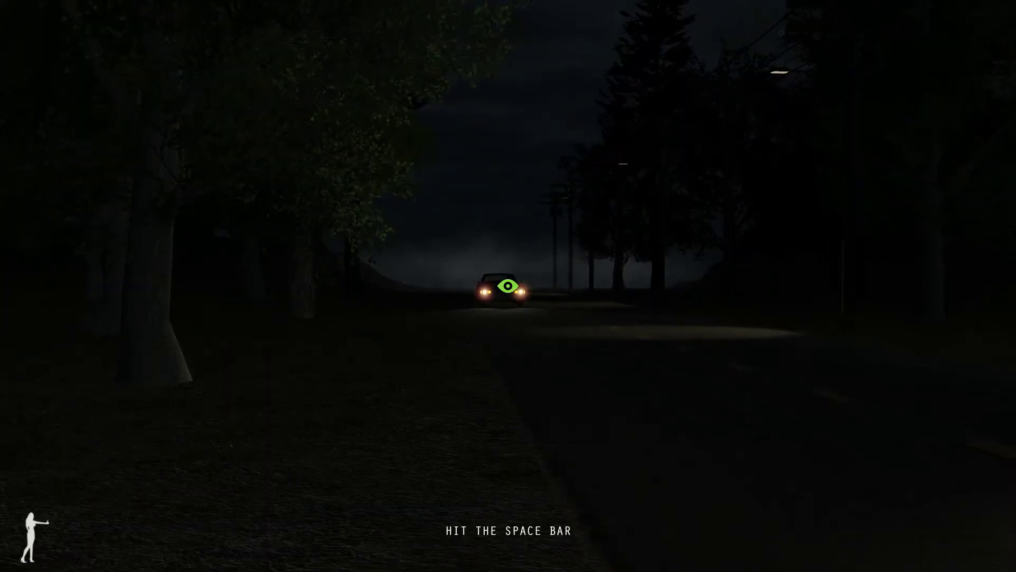
{"action": "key", "text": "space"}
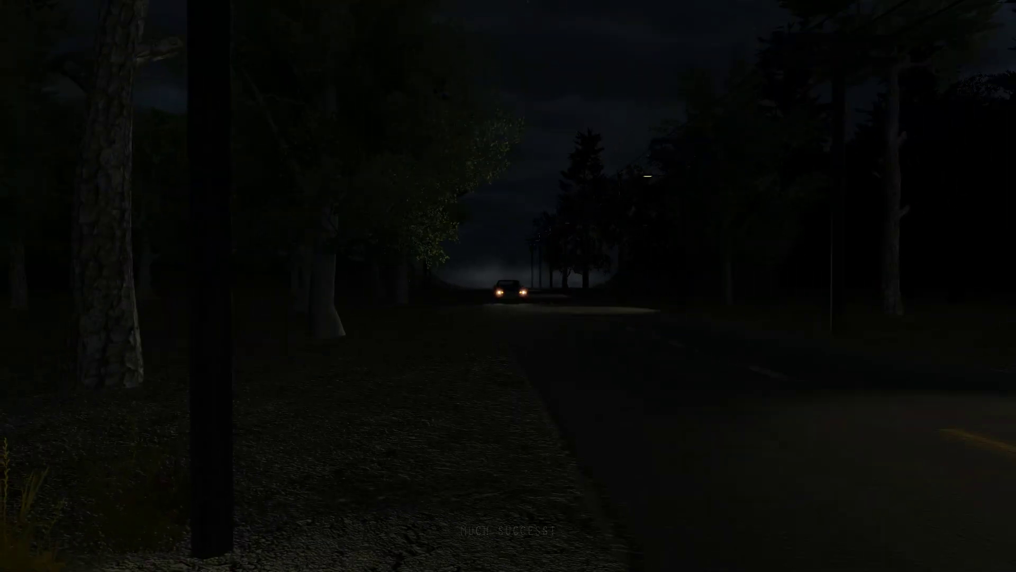